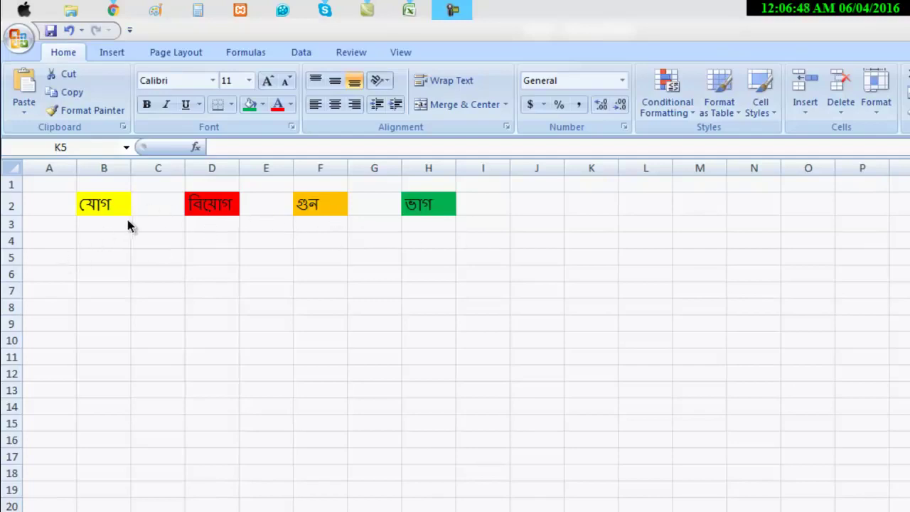
Select B4 under the addition heading and erase the Bengali digits typed there by mistake
click(102, 224)
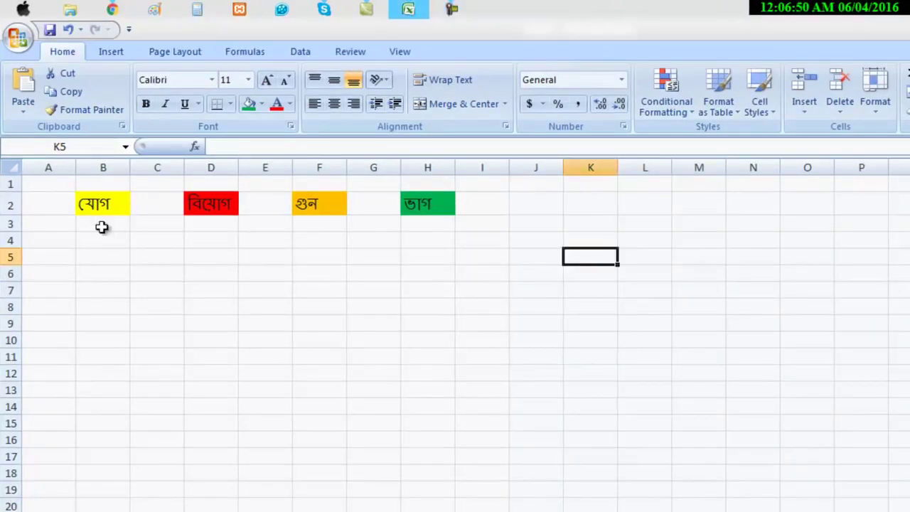
click(99, 252)
click(110, 236)
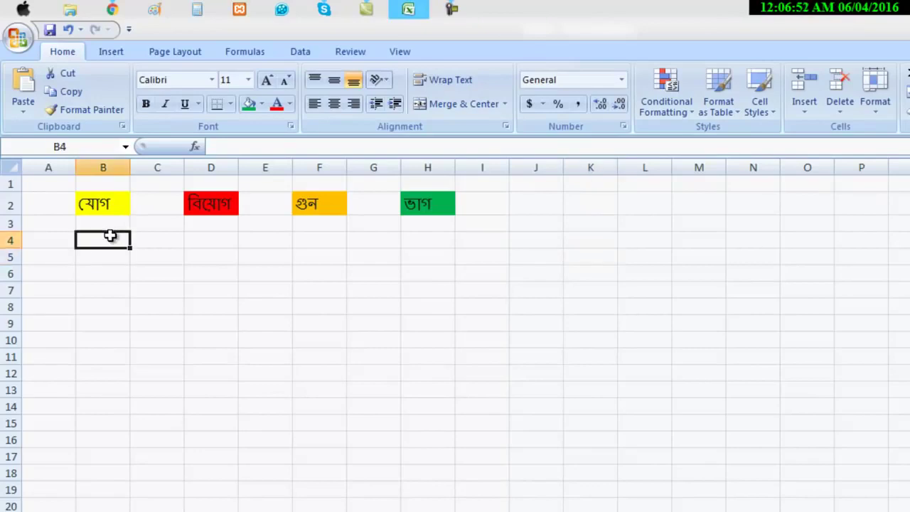
double_click(110, 236)
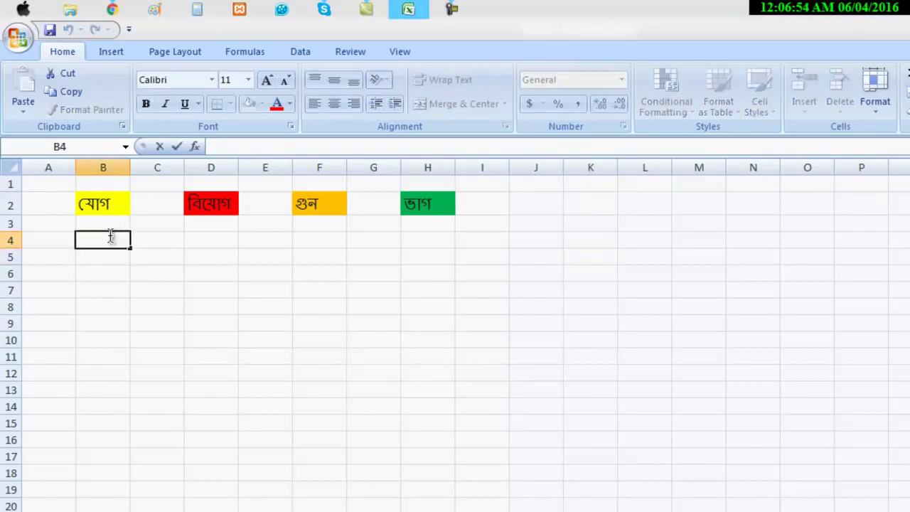
text(২৪)
key(BackSpace)
key(BackSpace)
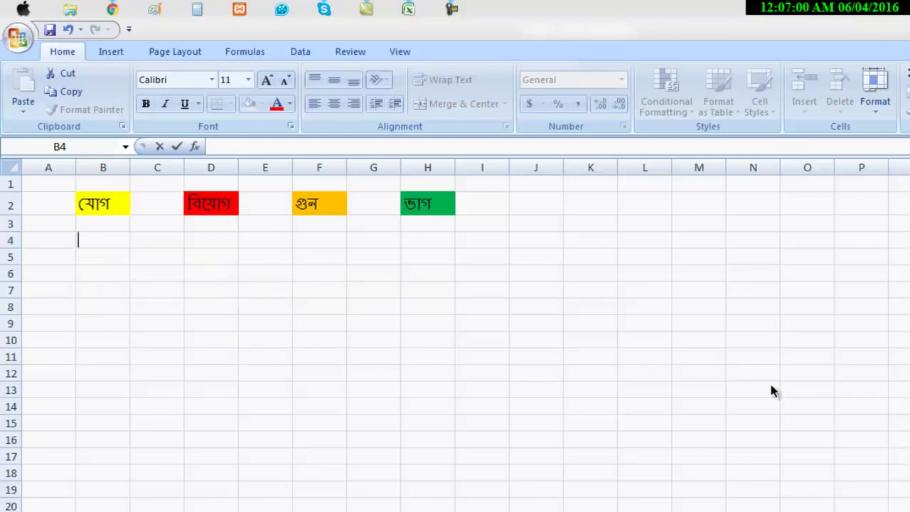
Enter 23, 36, 67, 67, 34 and 56 down column B from B4 to B9
click(119, 239)
text(23)
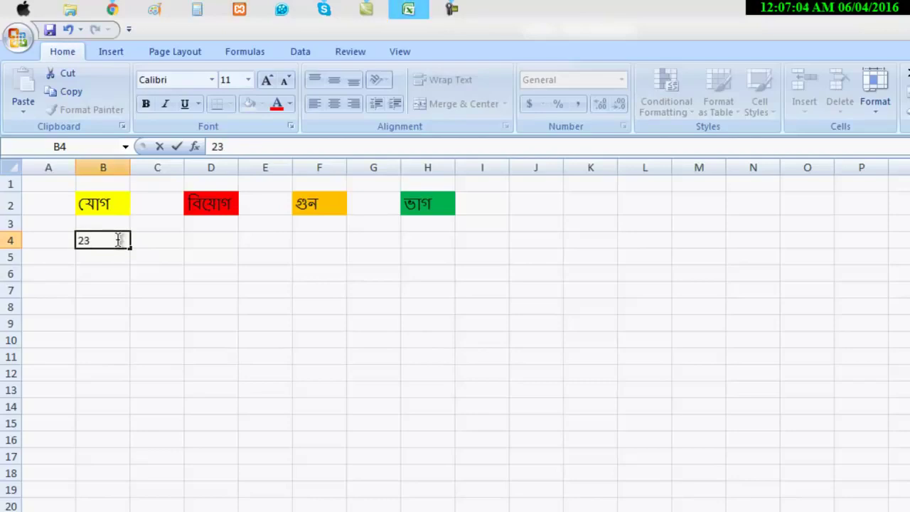
key(Return)
text(36)
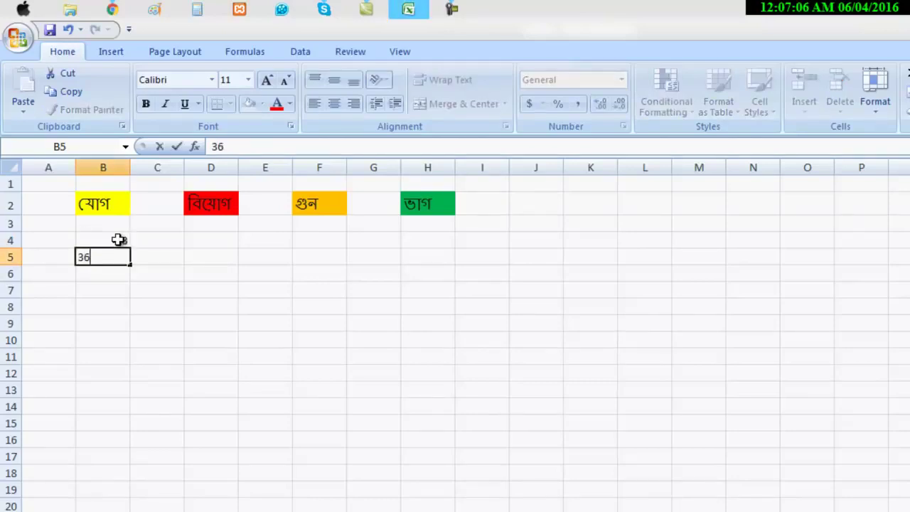
key(Return)
text(67)
key(Return)
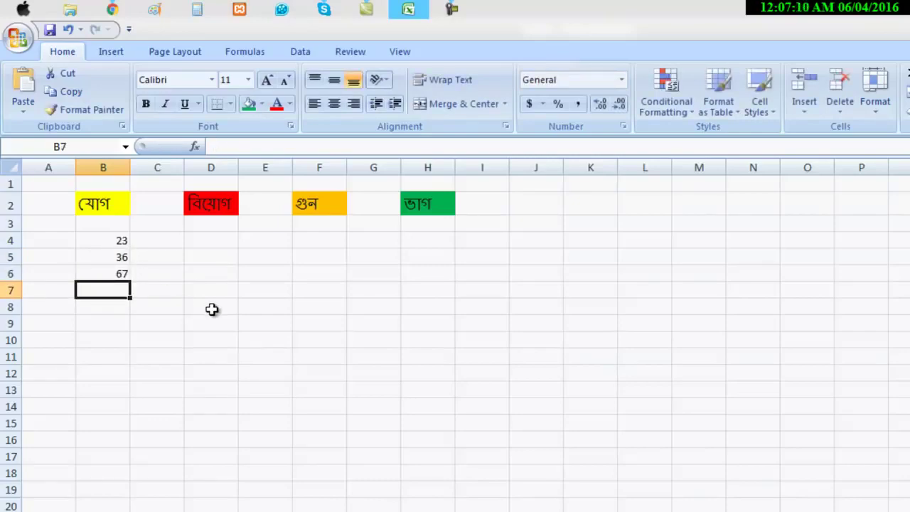
text(6)
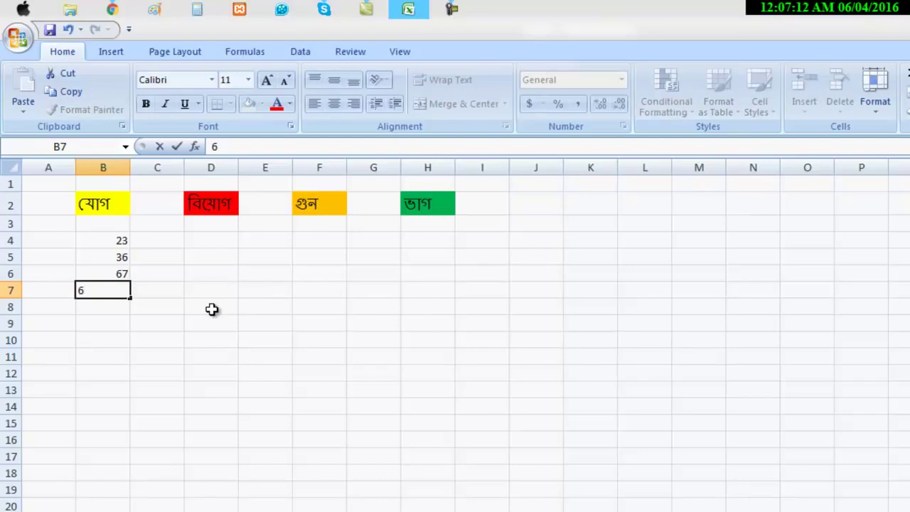
text(7)
key(Return)
text(34)
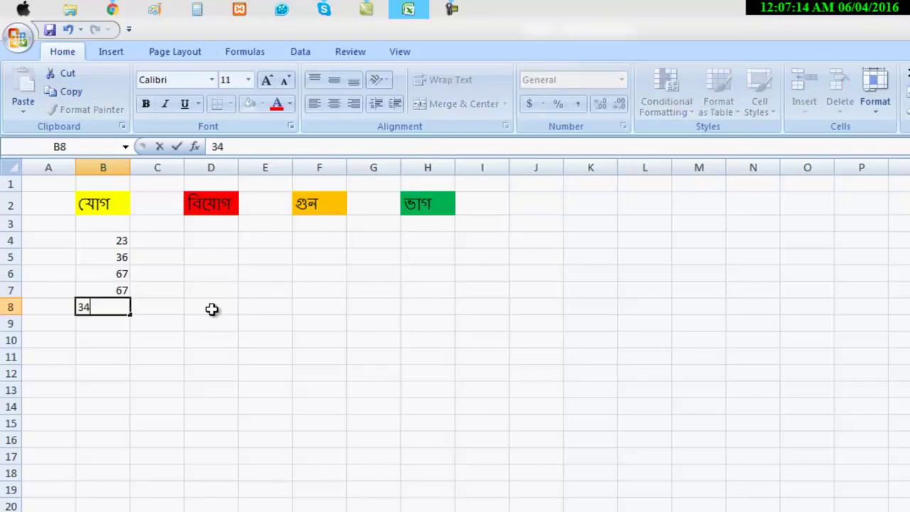
key(Return)
text(56)
key(Return)
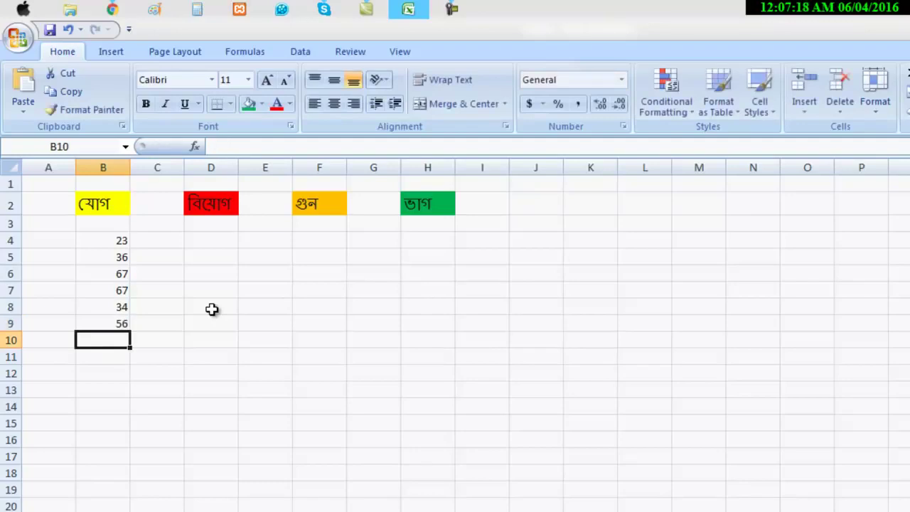
click(114, 360)
Enter =sum(B4:B9) in B11 to total the column as 283
double_click(113, 360)
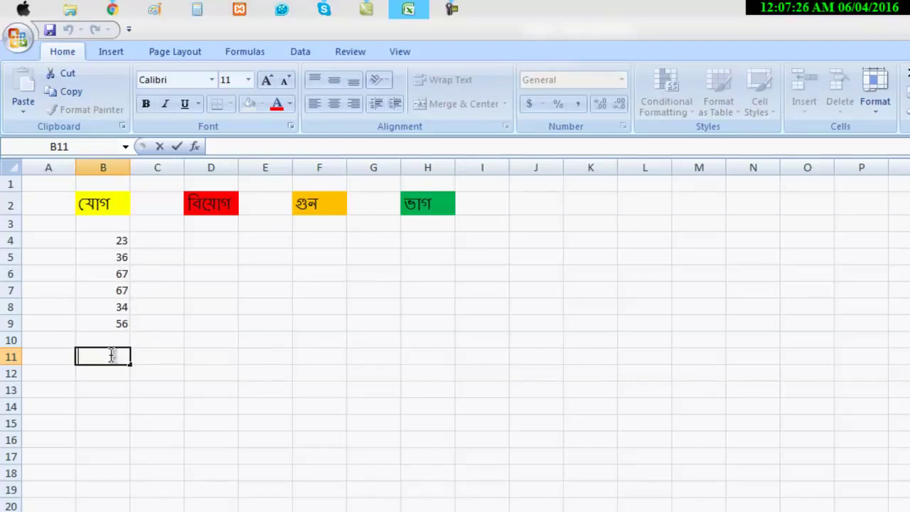
text(=)
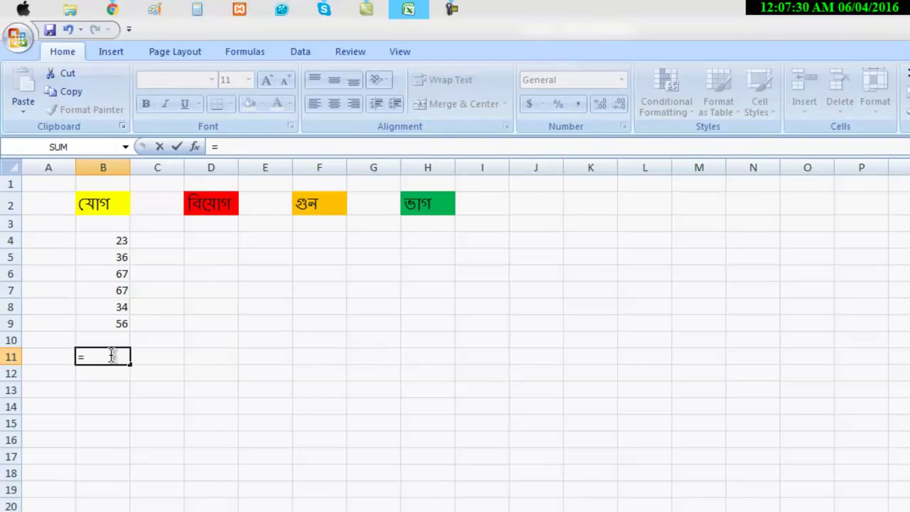
text(sum)
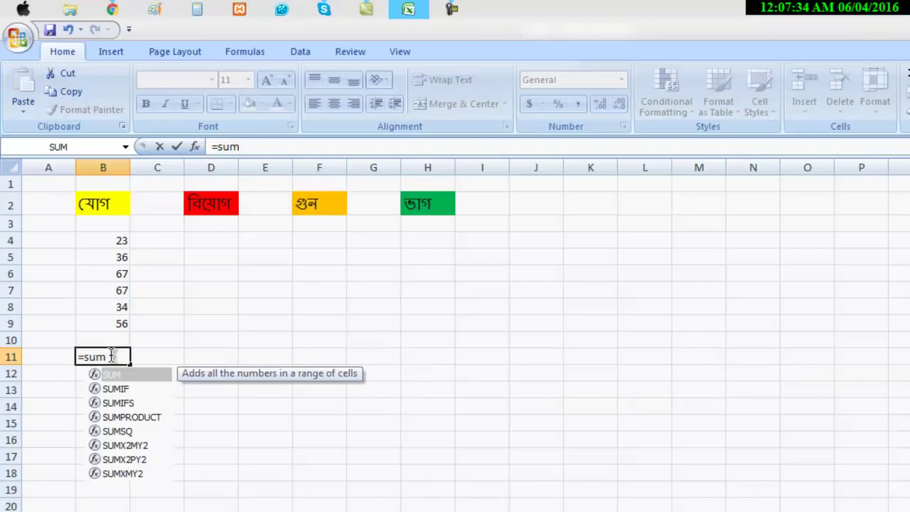
text(()
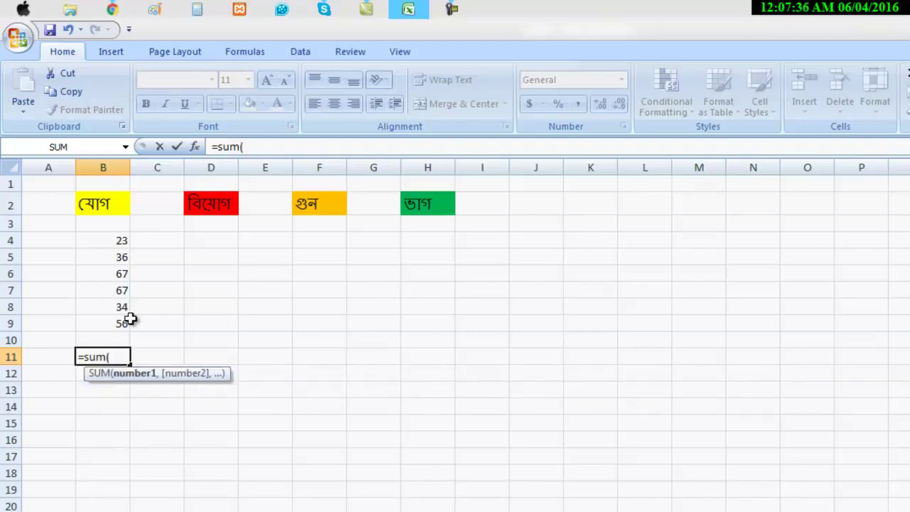
click(122, 241)
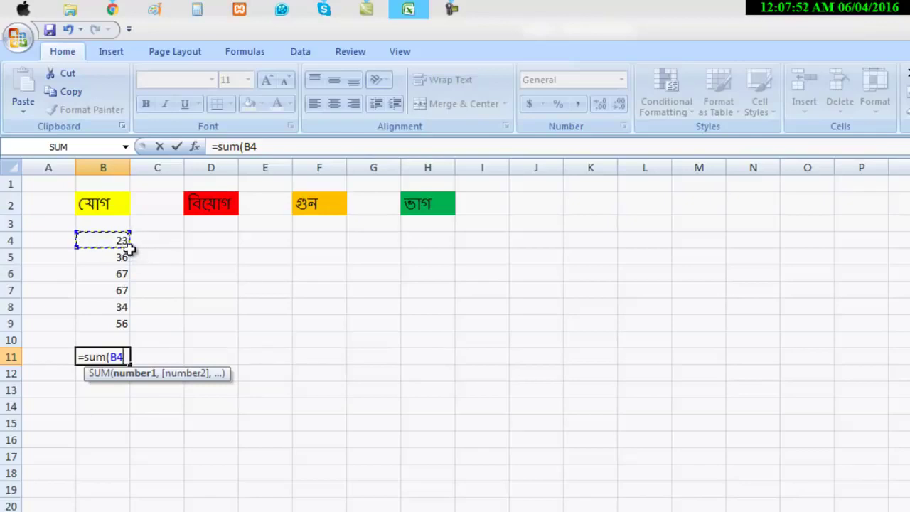
drag(130, 245, 126, 328)
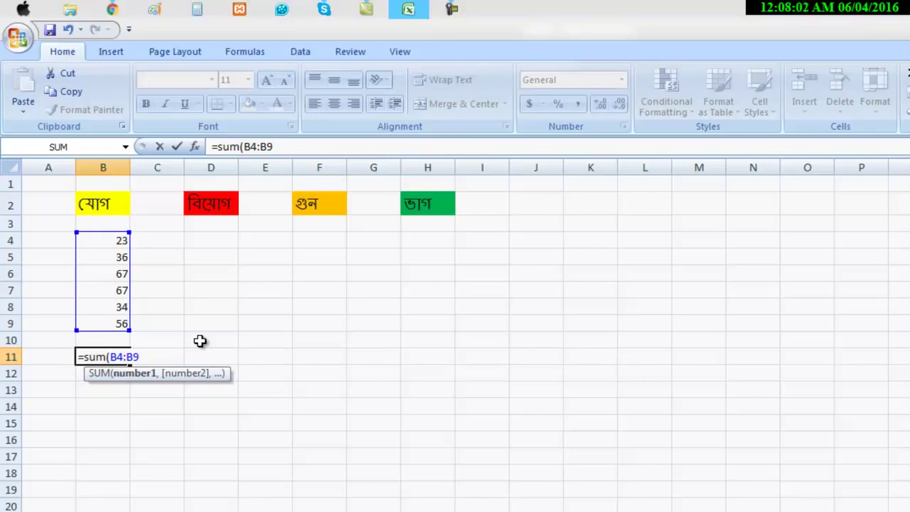
text())
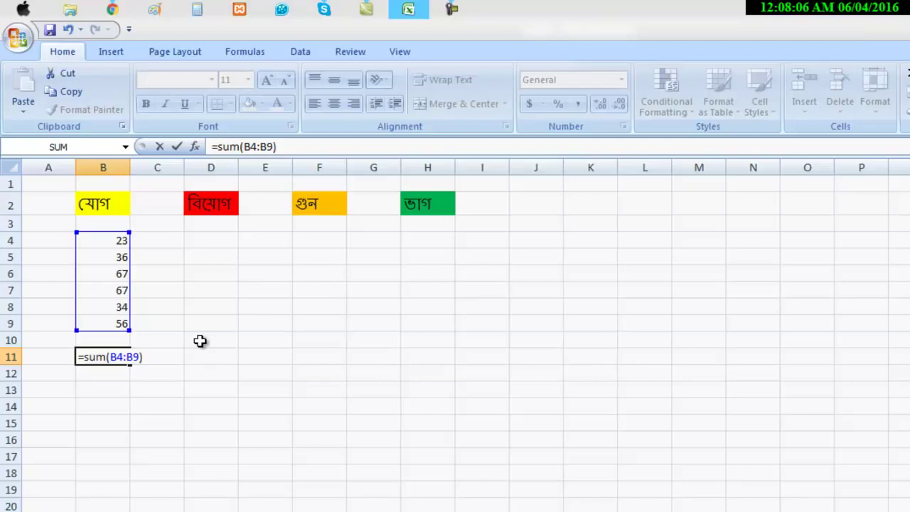
key(Return)
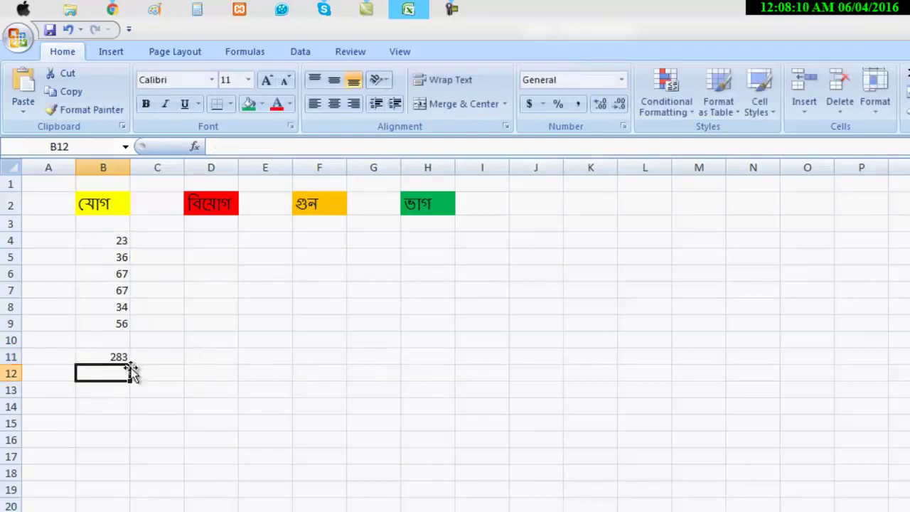
click(120, 357)
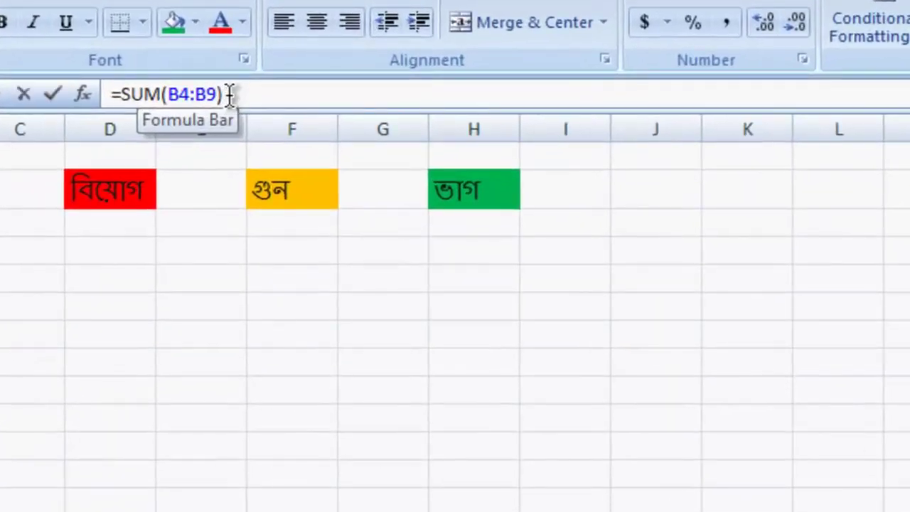
drag(281, 146, 212, 146)
click(190, 95)
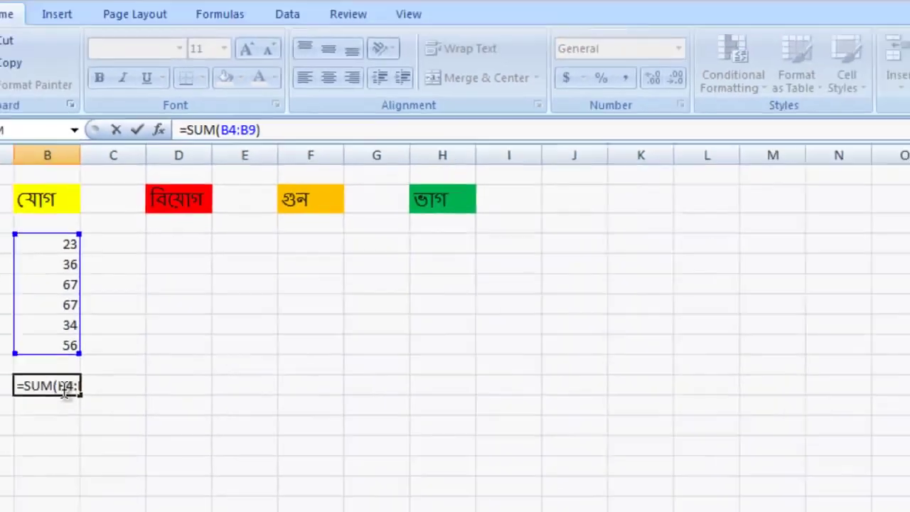
key(Return)
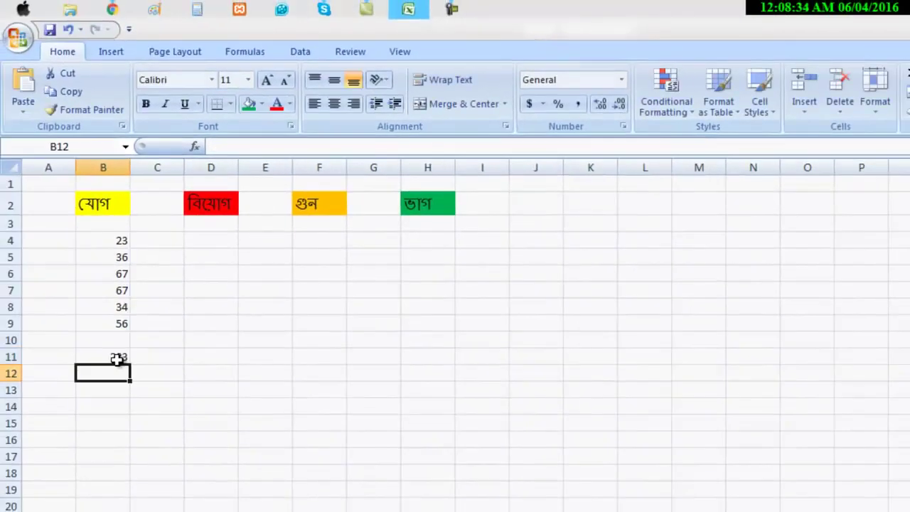
click(127, 358)
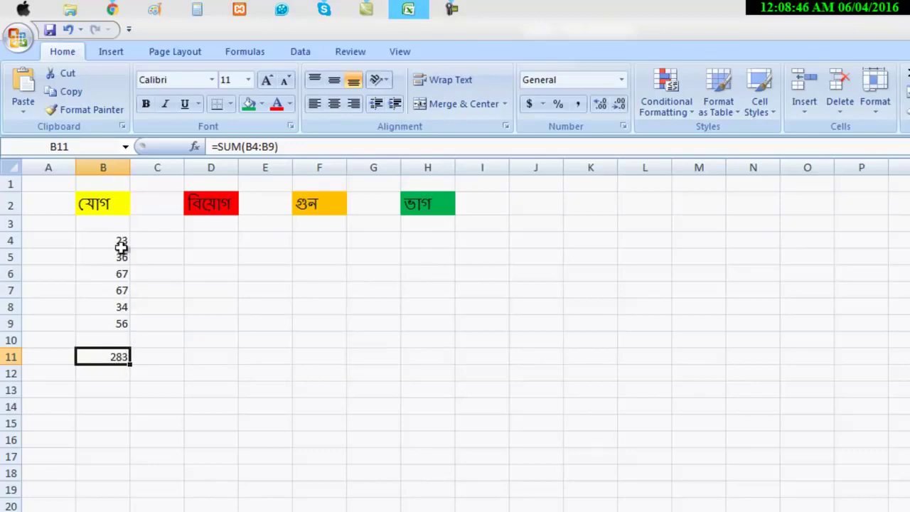
Enter 7000 in D4 and 255 in D5, then start a formula with = in D6
double_click(222, 240)
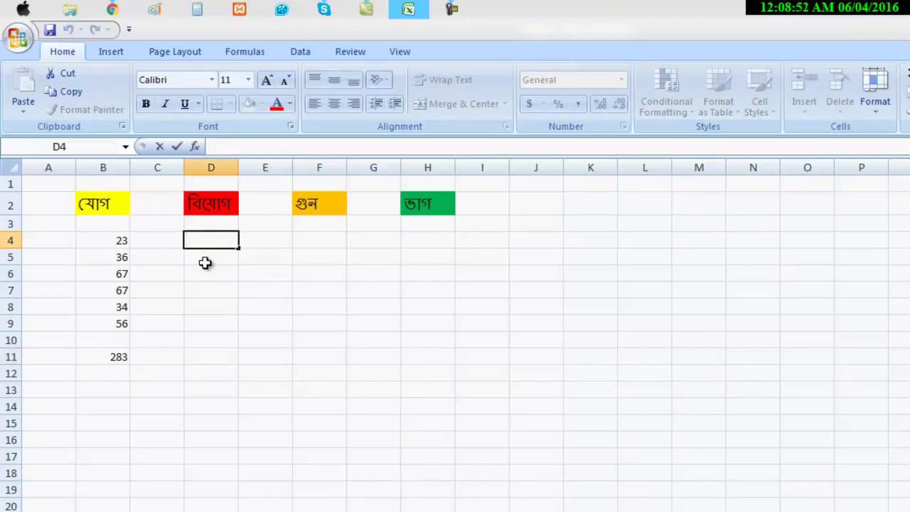
text(7)
text(000)
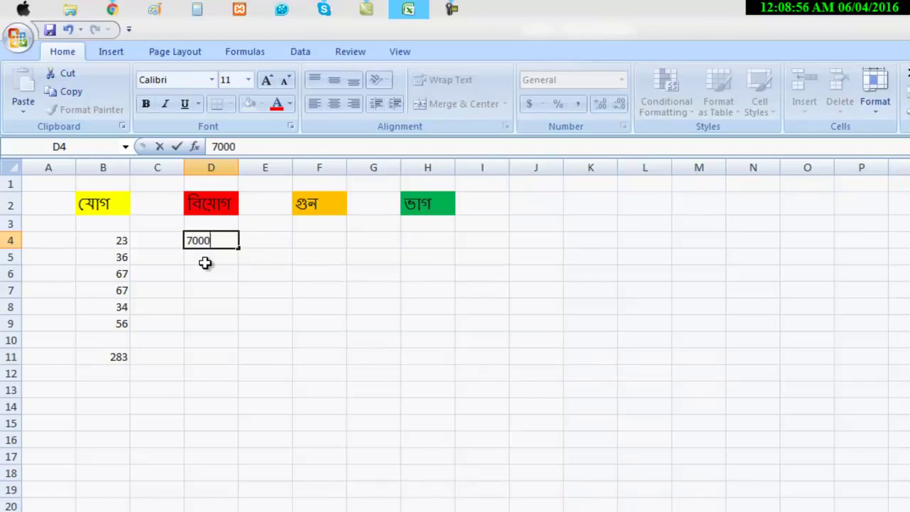
click(204, 263)
double_click(219, 257)
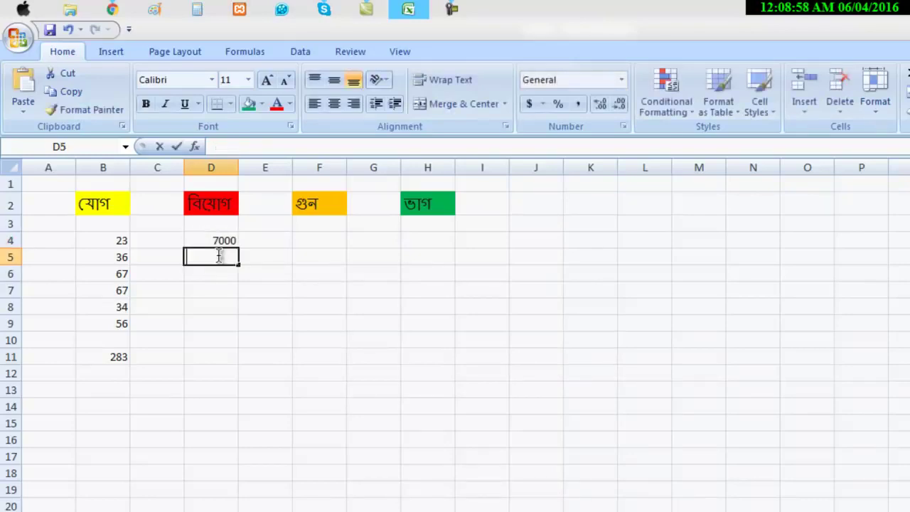
text(2)
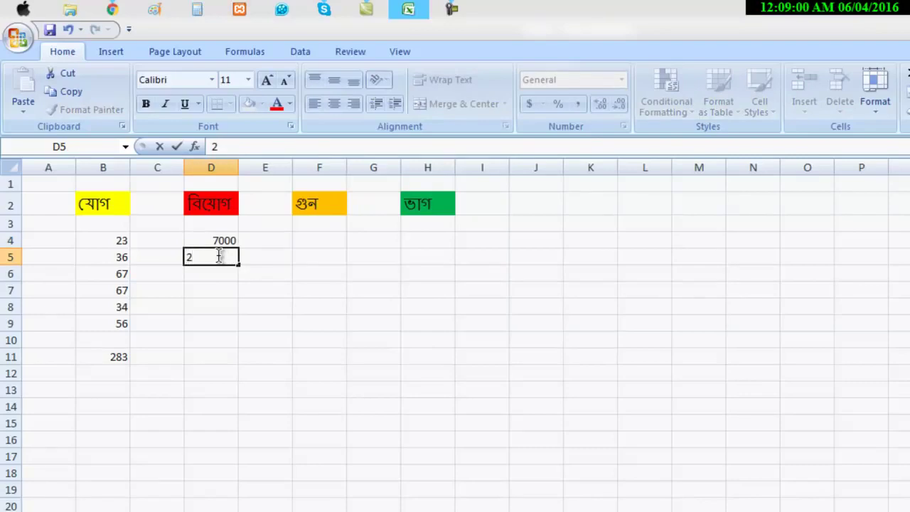
text(55)
click(226, 272)
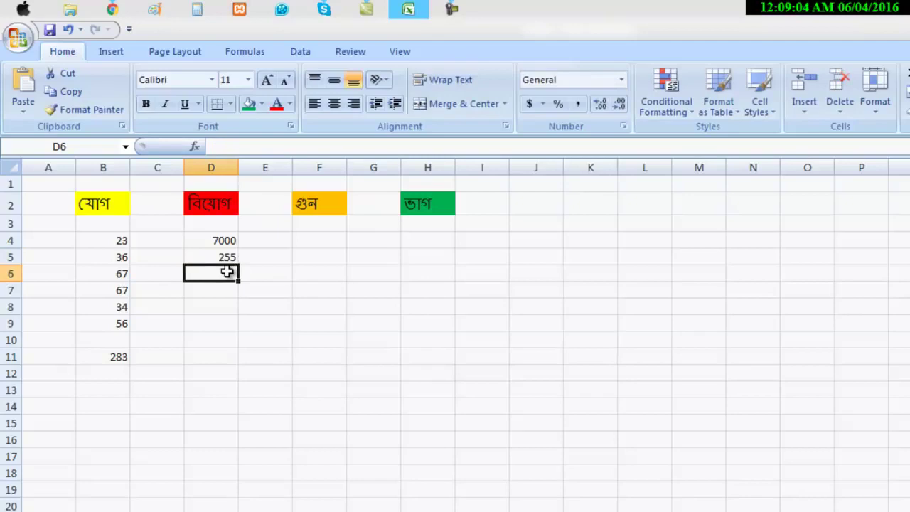
double_click(226, 271)
text(=)
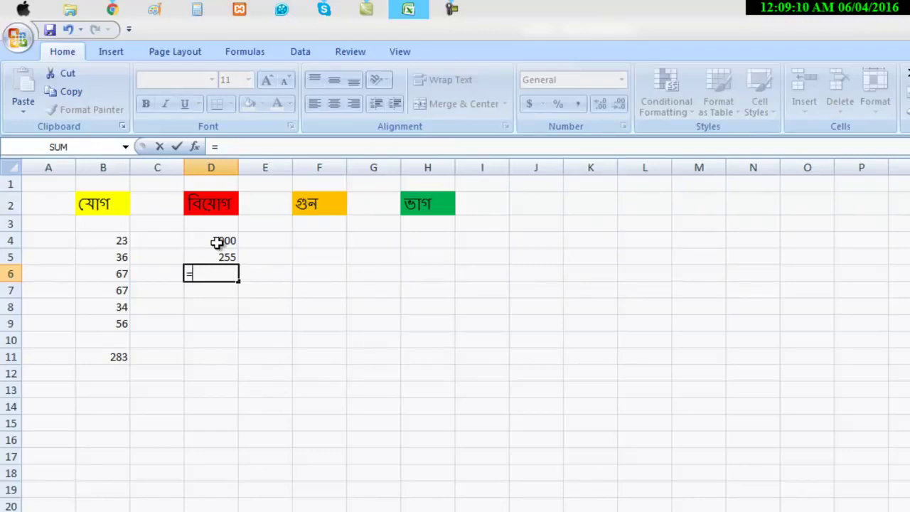
Build =D4-D5 in D6 so it shows 6745
click(217, 243)
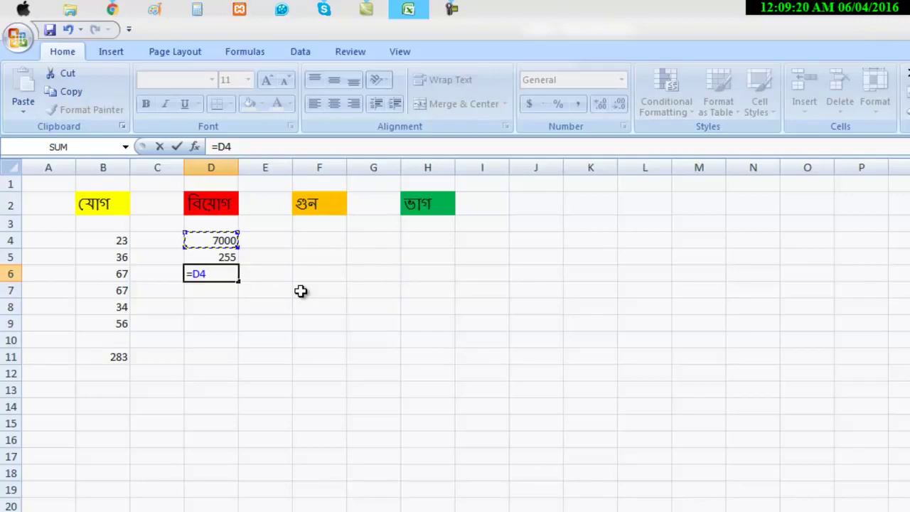
text(-)
click(227, 260)
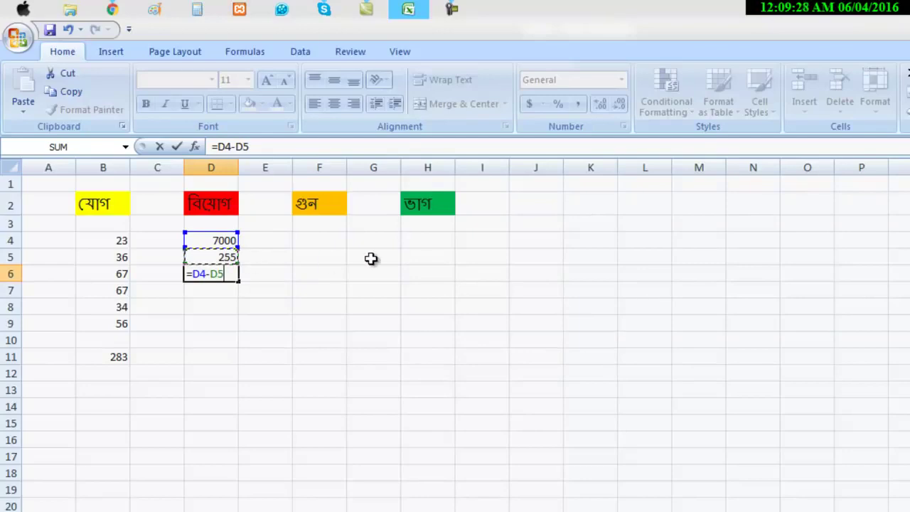
key(Return)
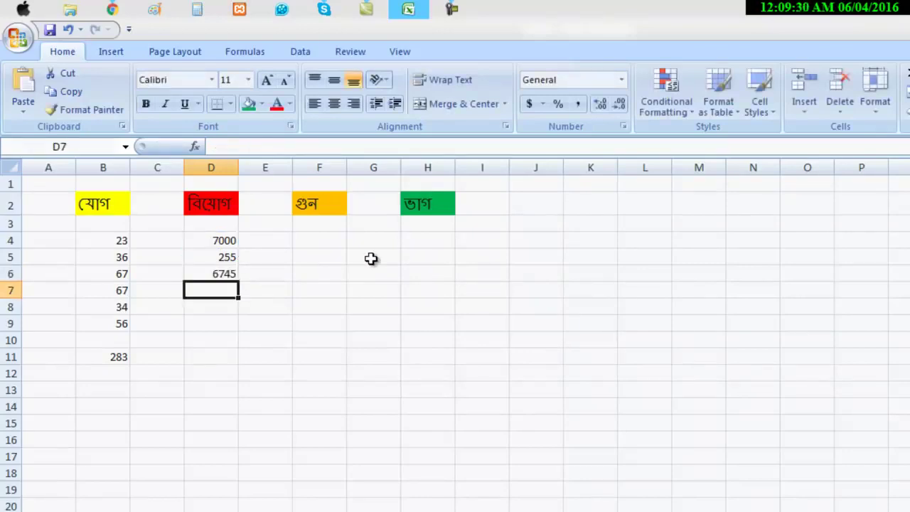
click(217, 275)
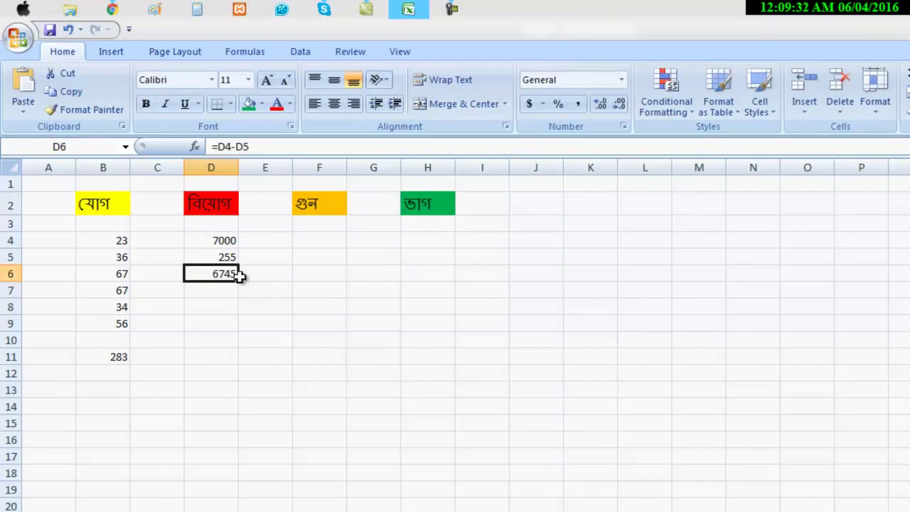
click(228, 320)
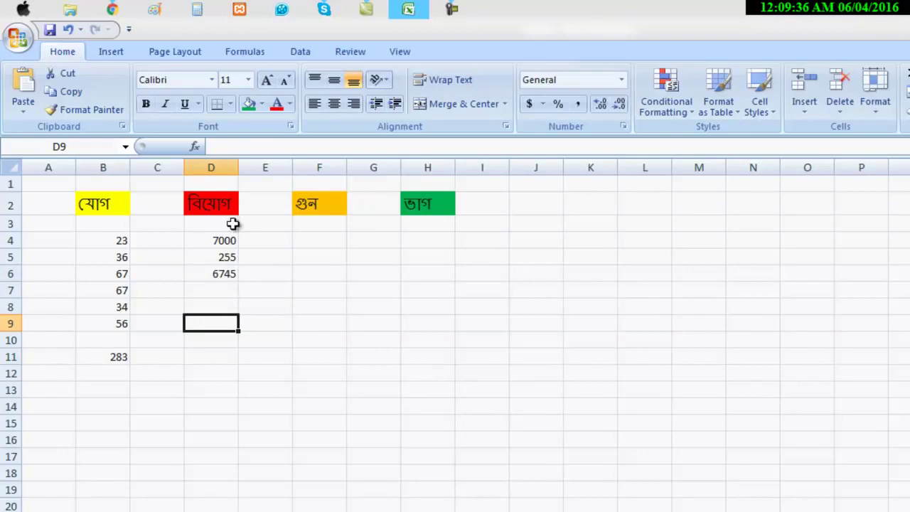
click(320, 239)
double_click(321, 240)
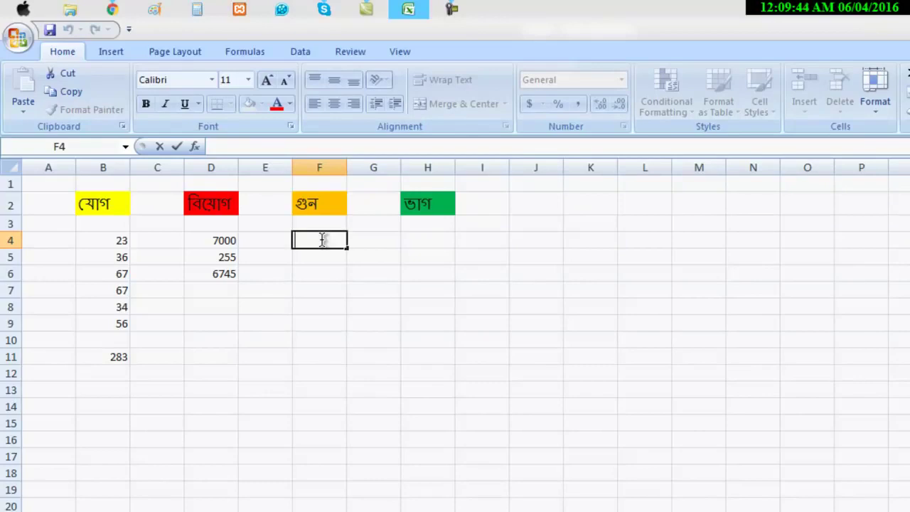
Enter 200 in F4 and 37 in F5, correcting a mistyped 33, then start editing F7
text(200)
click(328, 258)
text(33)
click(334, 281)
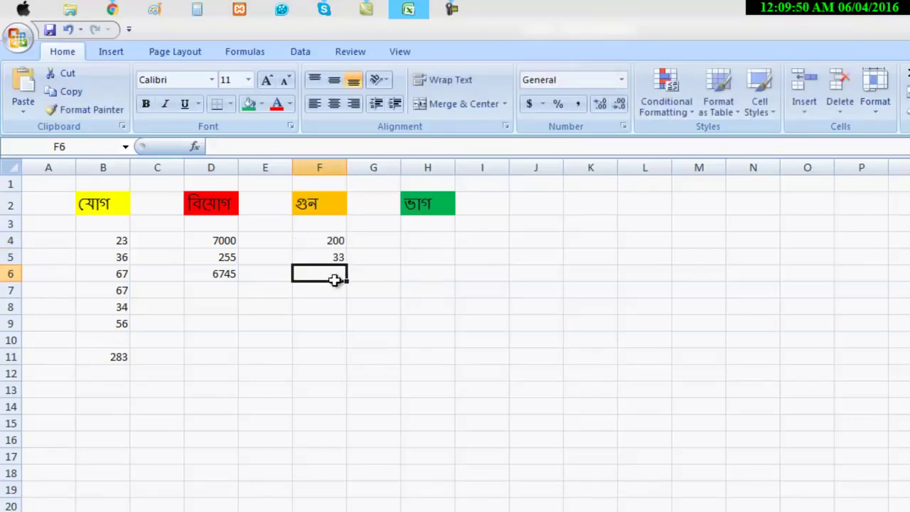
click(340, 260)
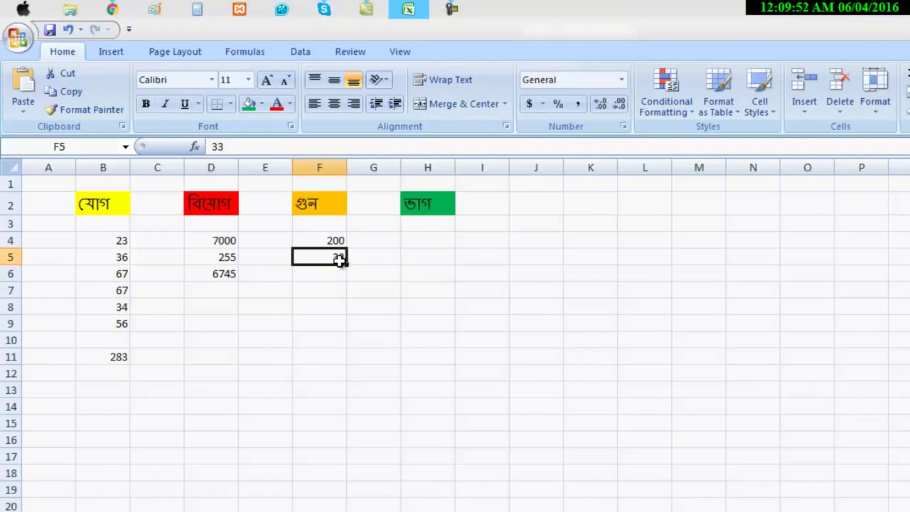
text(37)
click(316, 304)
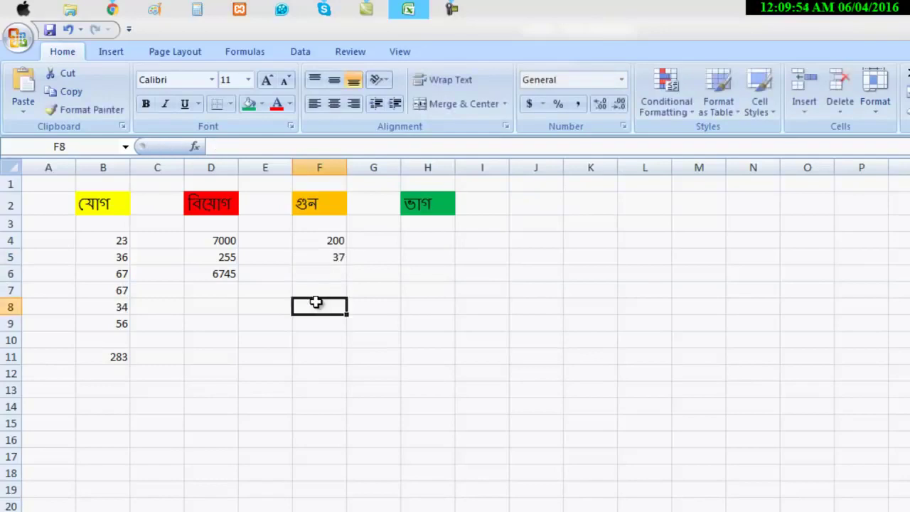
click(330, 288)
double_click(330, 289)
text(=)
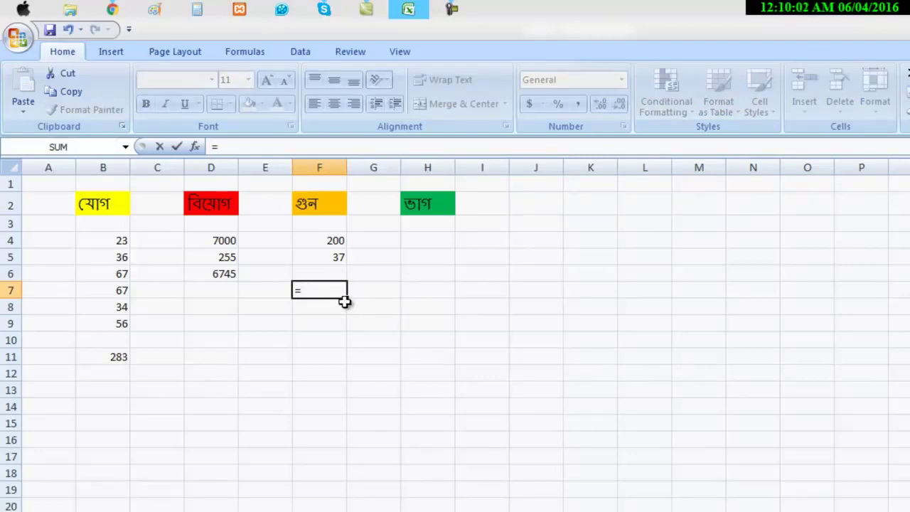
Build =F4*F5 in F7, removing a stray 8, so it shows 7400
click(338, 240)
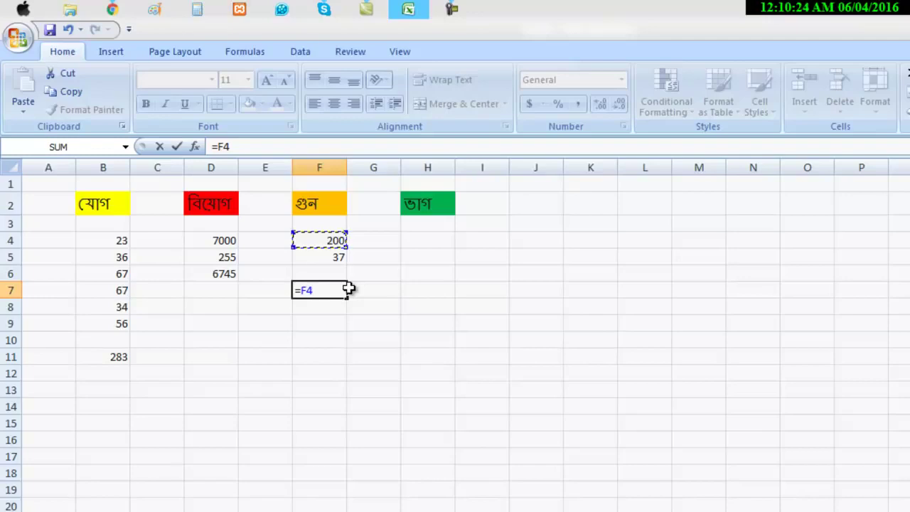
text(8)
key(BackSpace)
click(335, 257)
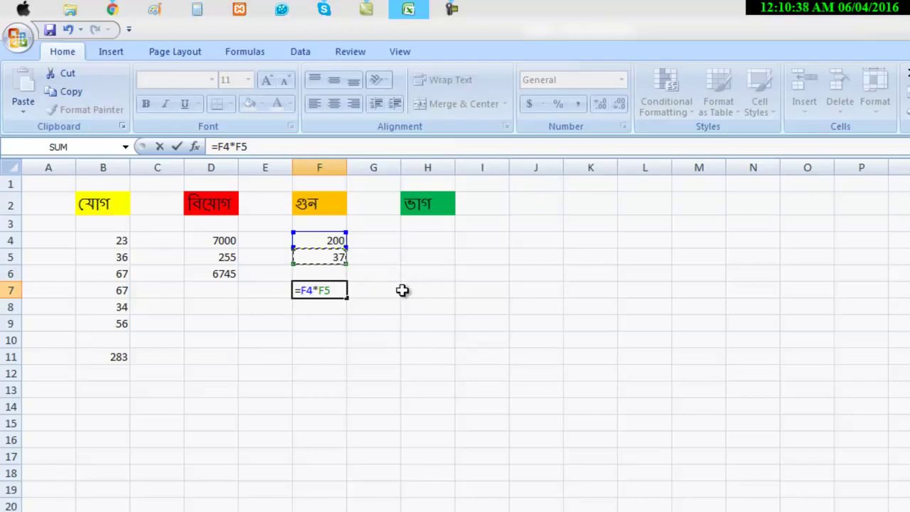
key(Return)
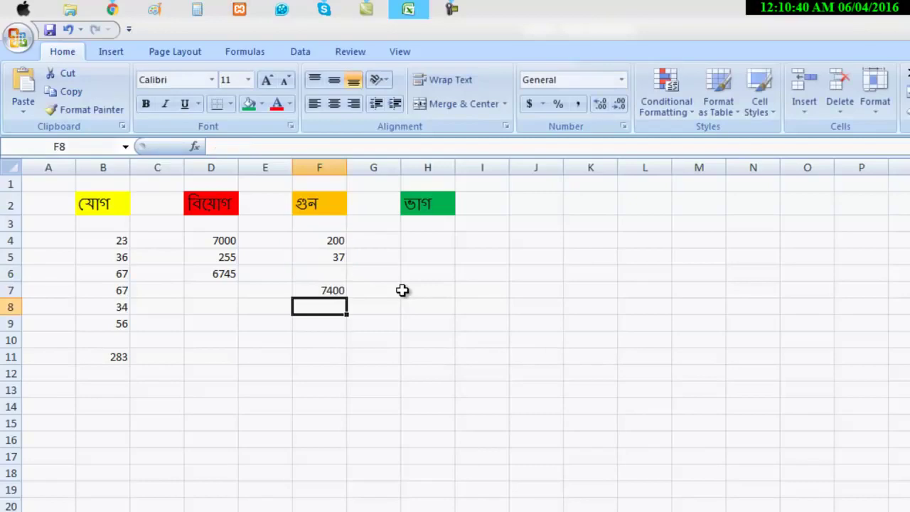
Change F5 to 150 so the F7 product recalculates to 30000
click(325, 286)
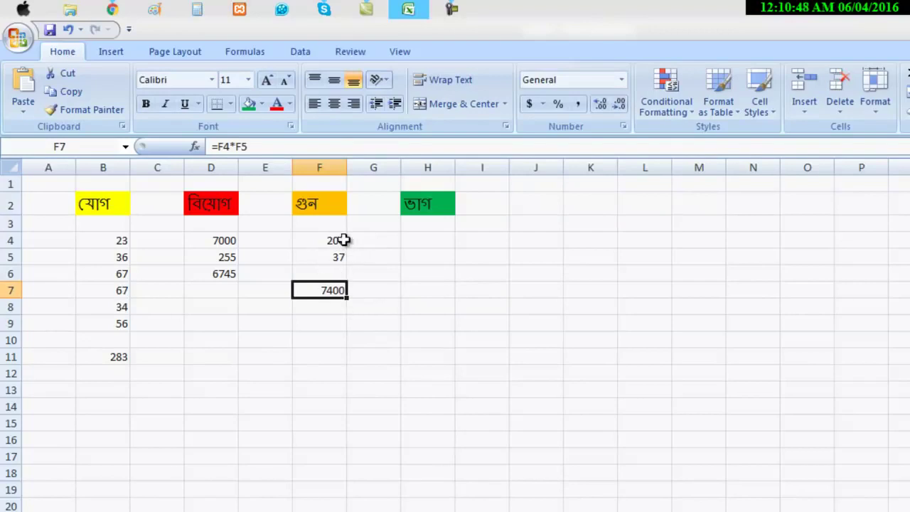
click(335, 241)
click(337, 256)
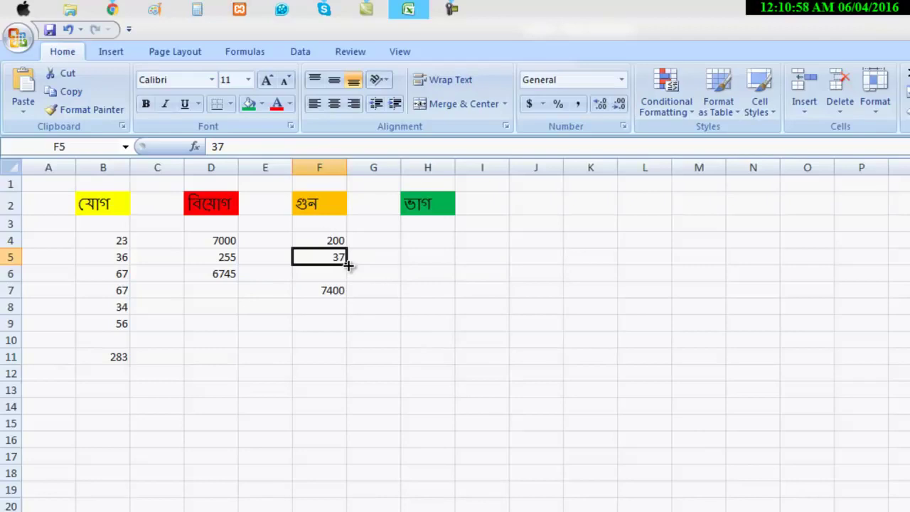
text(150)
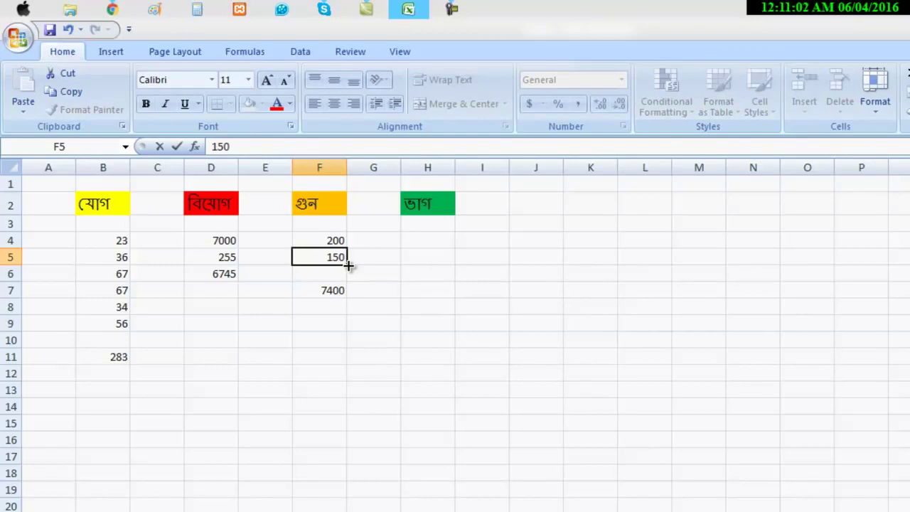
key(Return)
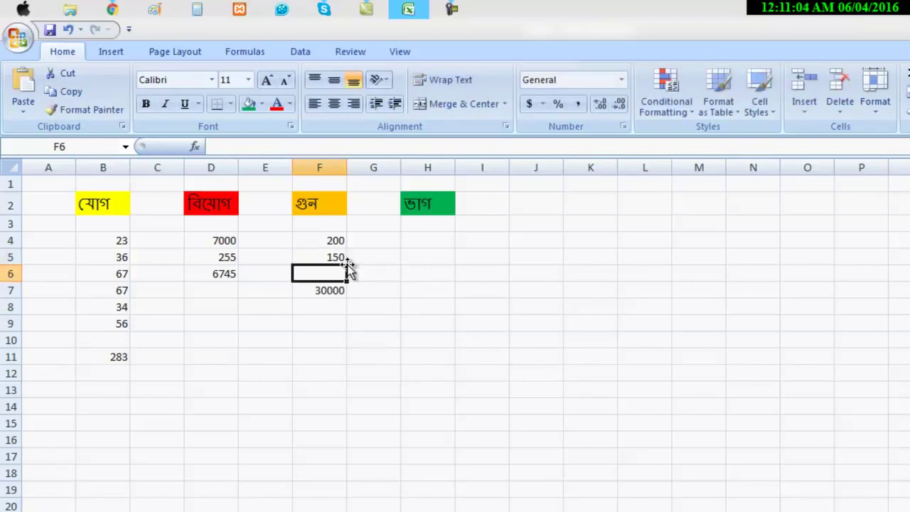
Review the F7 product formula against its factors 200 in F4 and 150 in F5
click(339, 304)
click(337, 290)
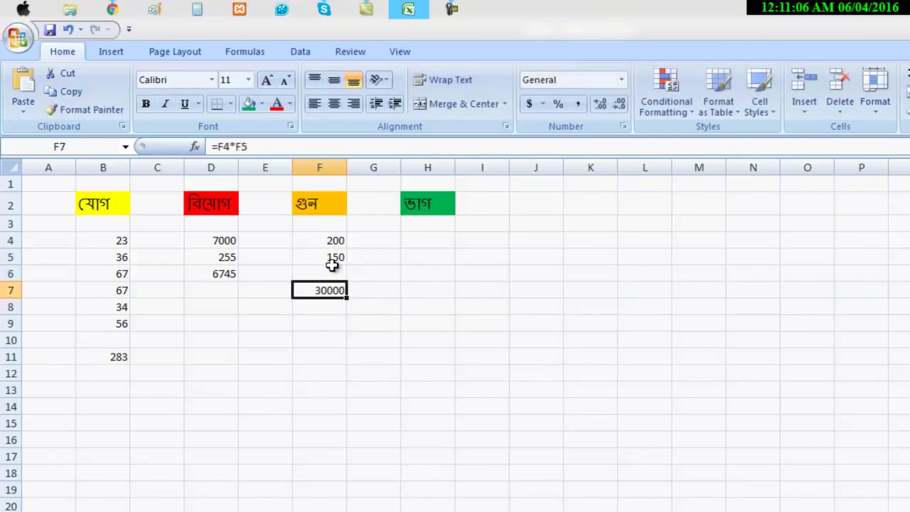
click(337, 240)
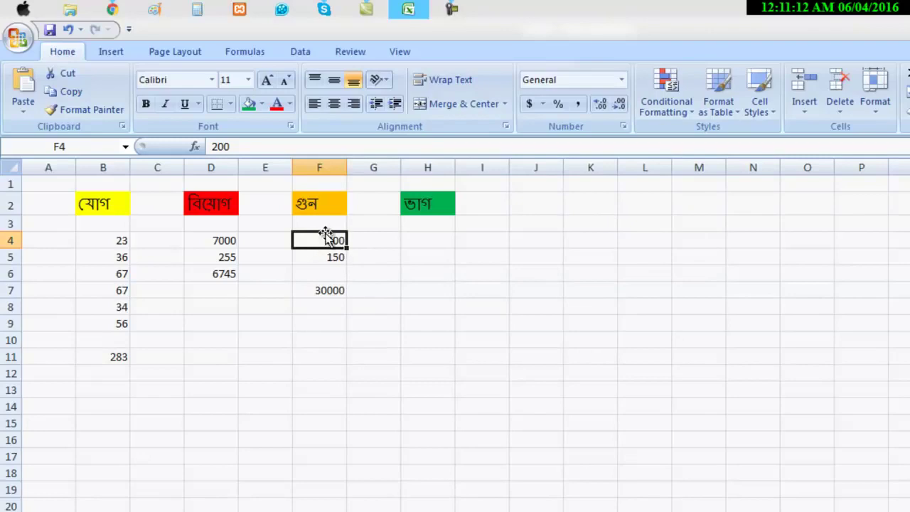
click(334, 257)
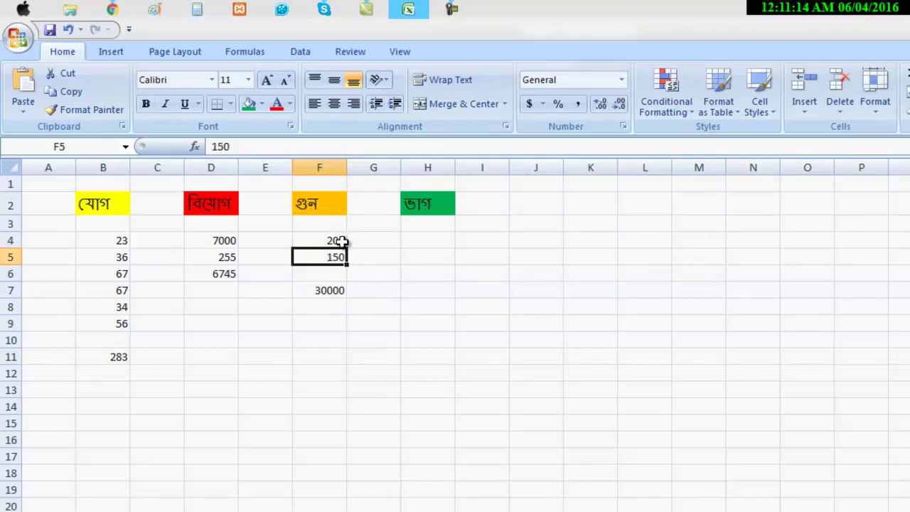
click(342, 242)
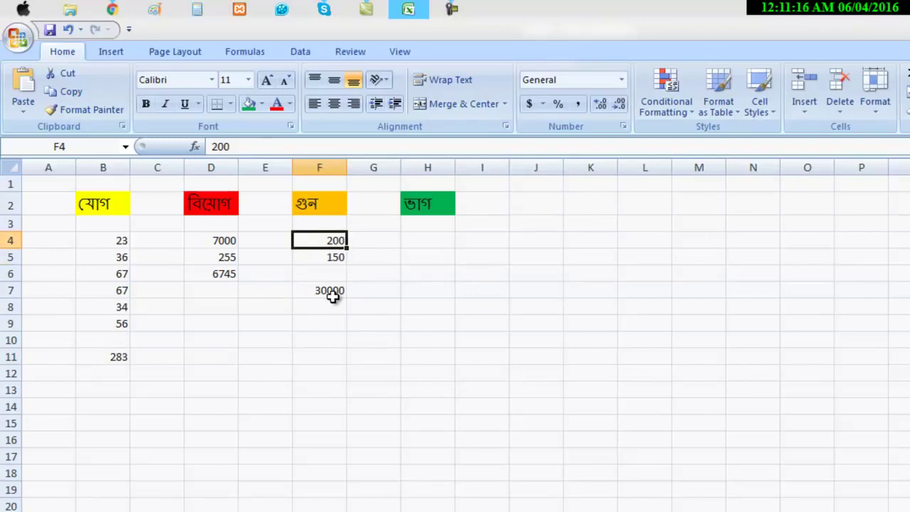
click(332, 293)
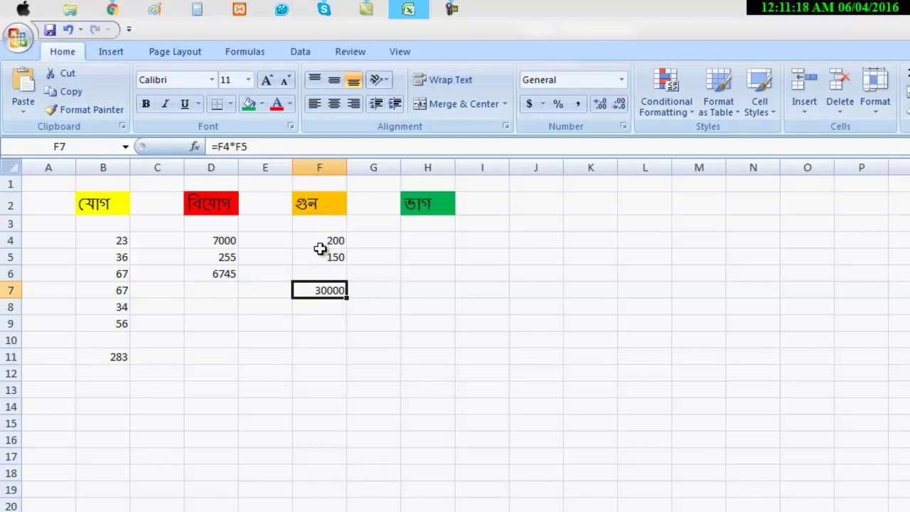
click(433, 237)
Enter 1500 in H4 and 27 in H5, then start a formula with = in H7
double_click(431, 239)
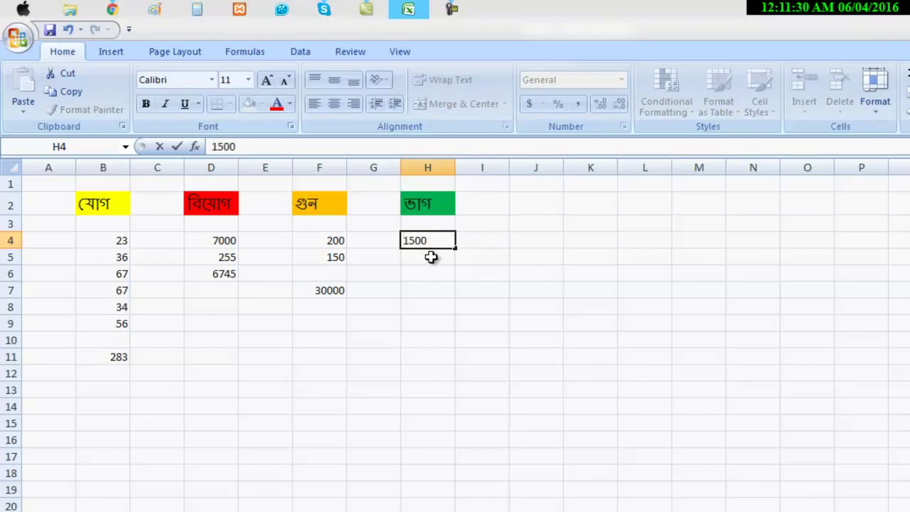
click(430, 258)
text(27)
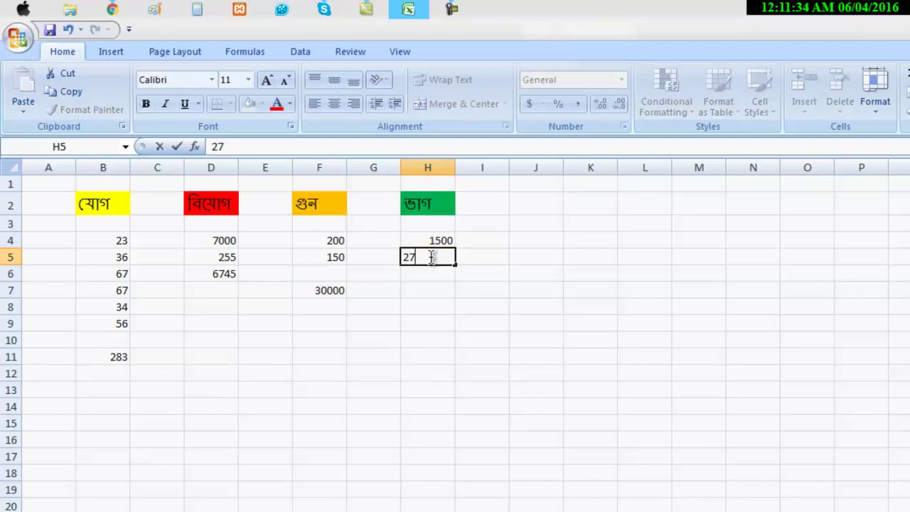
click(420, 287)
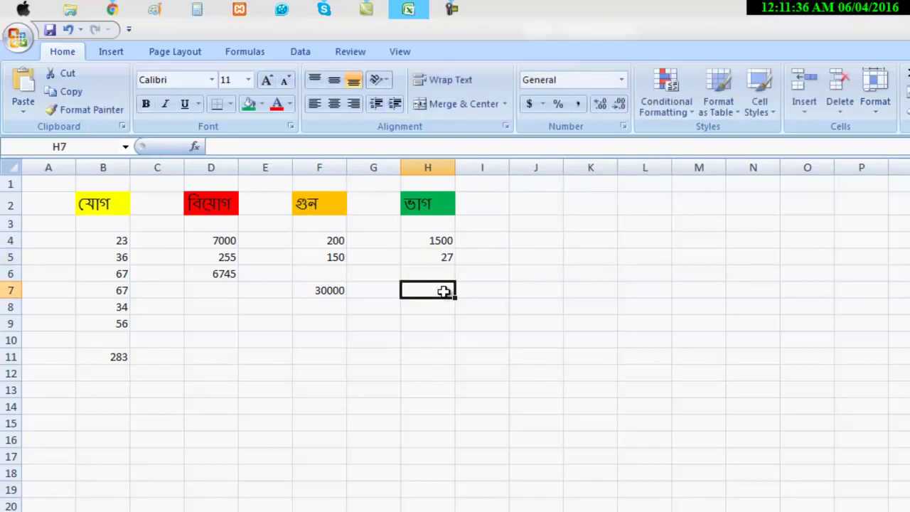
double_click(429, 291)
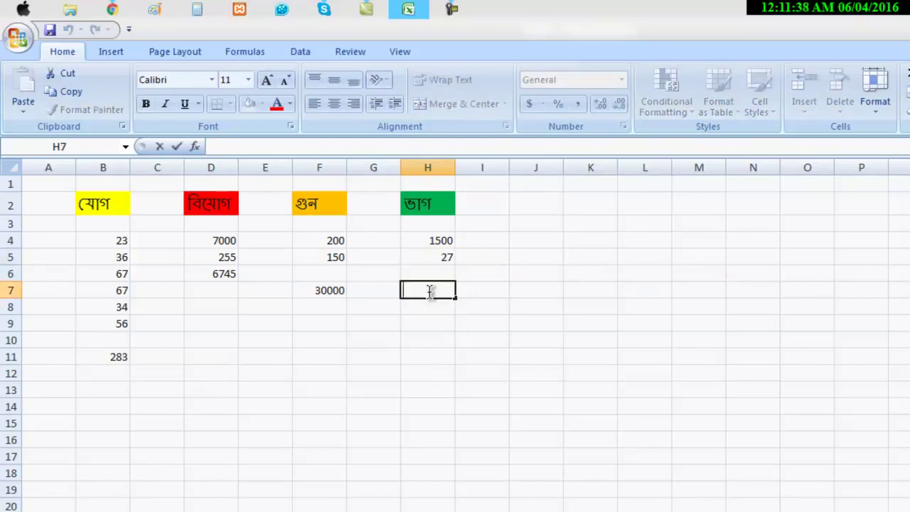
text(=)
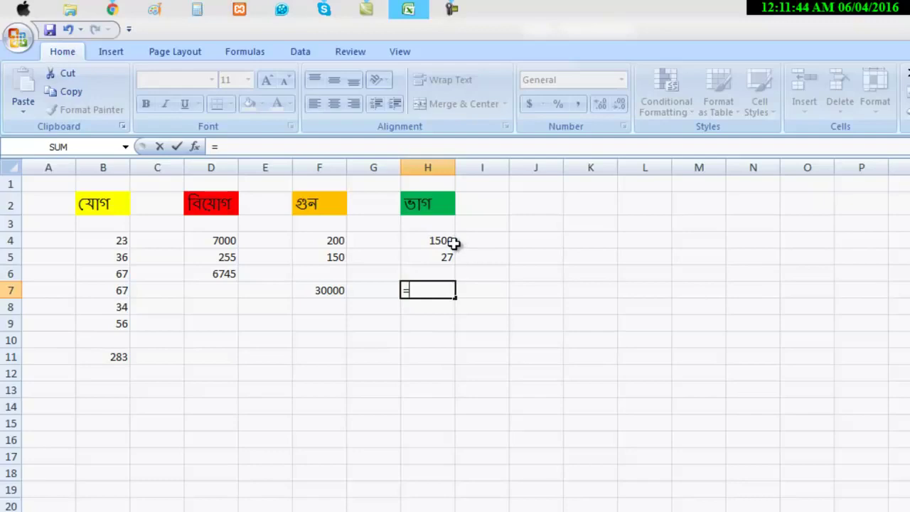
Build =H4/H5 in H7 so it shows 55.55556
click(444, 242)
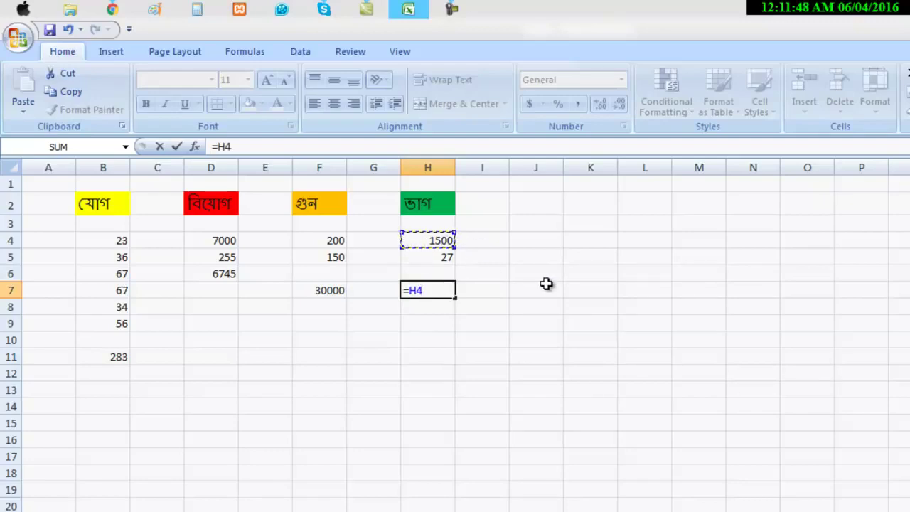
text(/)
click(450, 259)
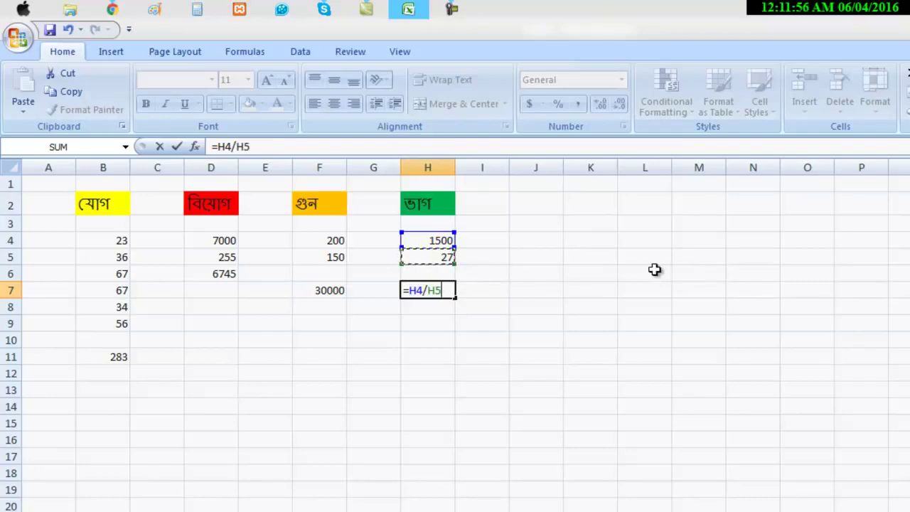
key(Return)
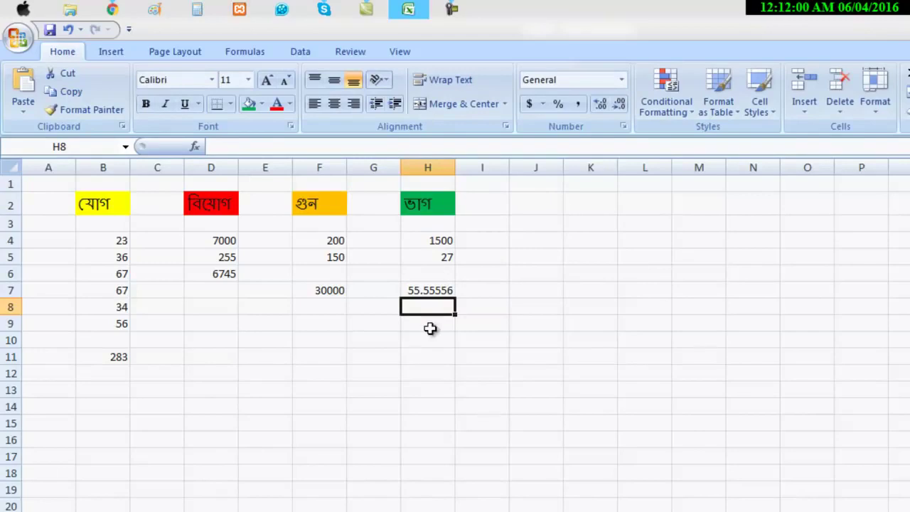
click(410, 337)
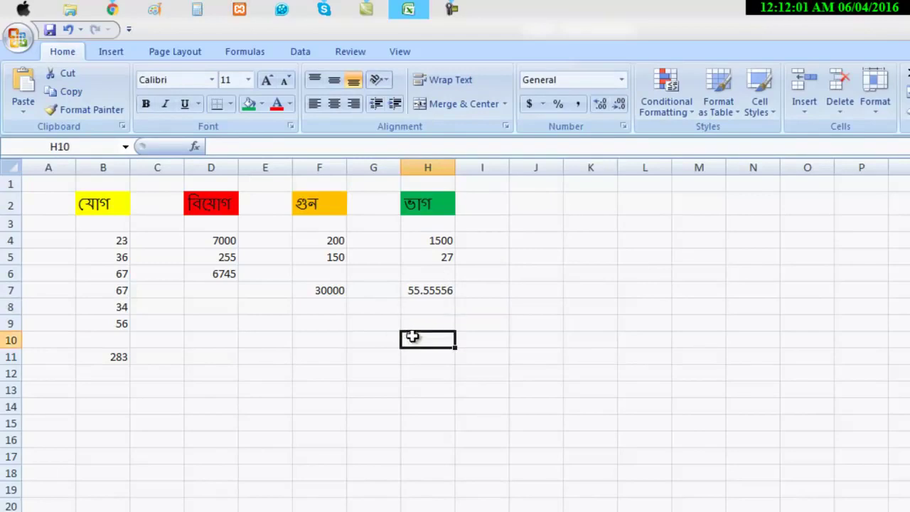
Change the divisor in H5 from 27 to 30
click(445, 259)
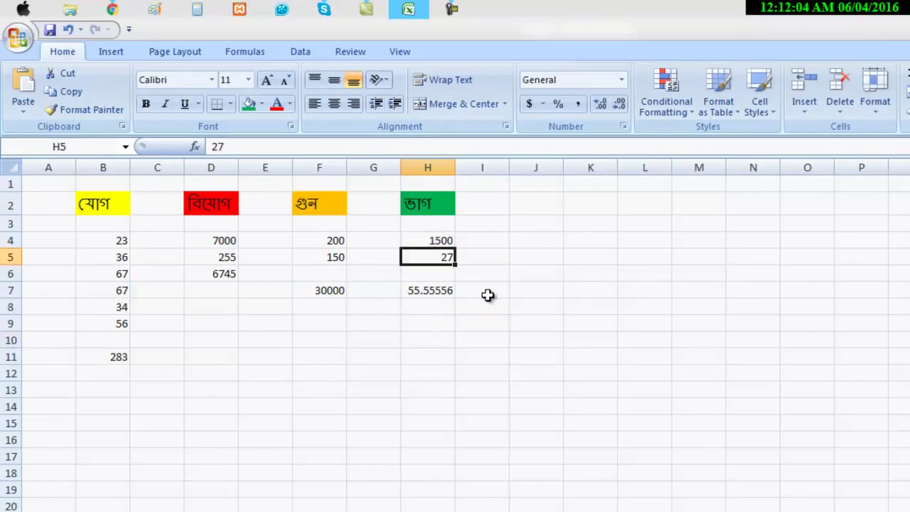
text(30)
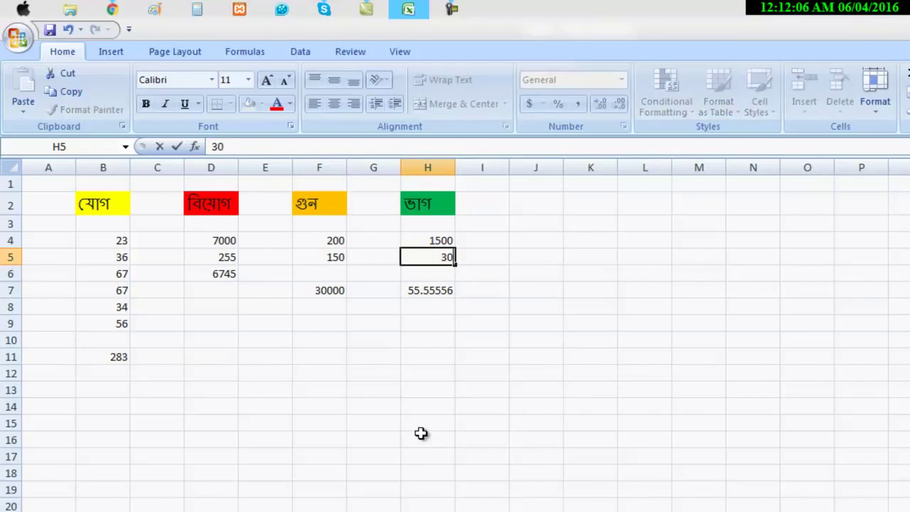
key(Return)
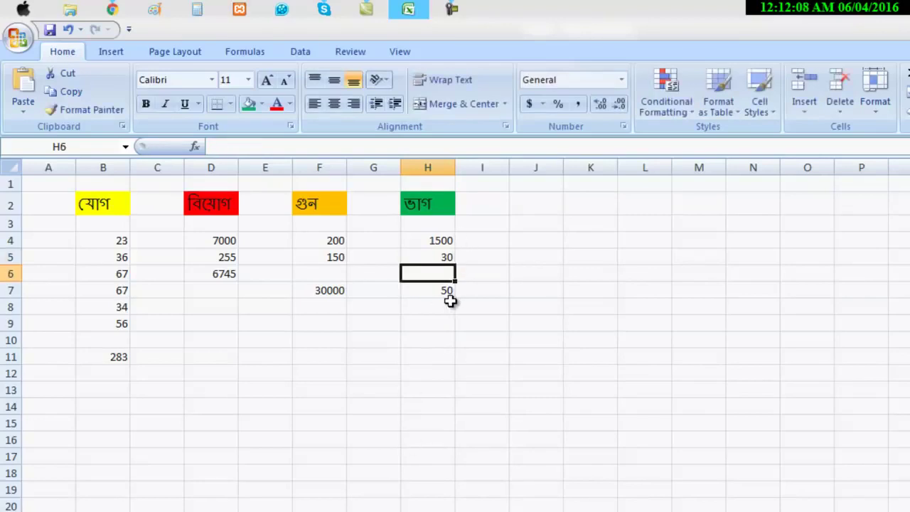
Review H7's new result of 50 against 1500 in H4, then highlight and deselect B4:H11
click(445, 291)
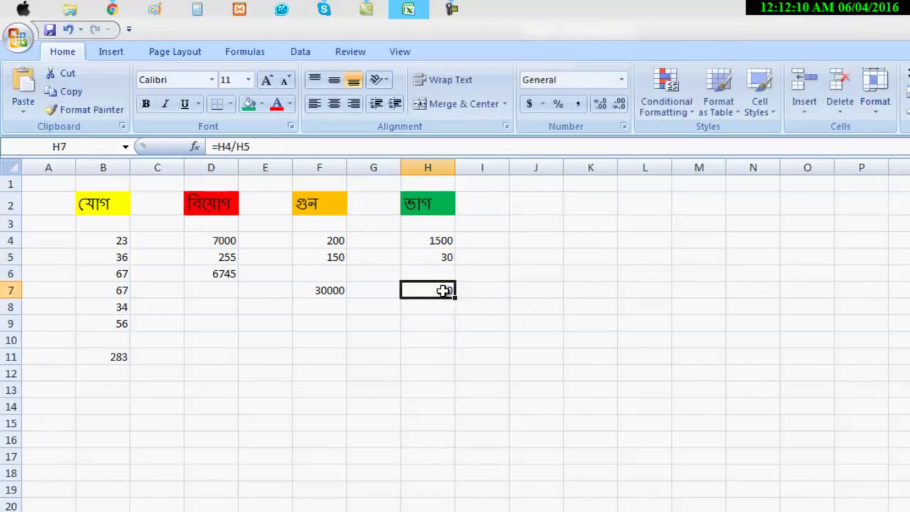
click(436, 243)
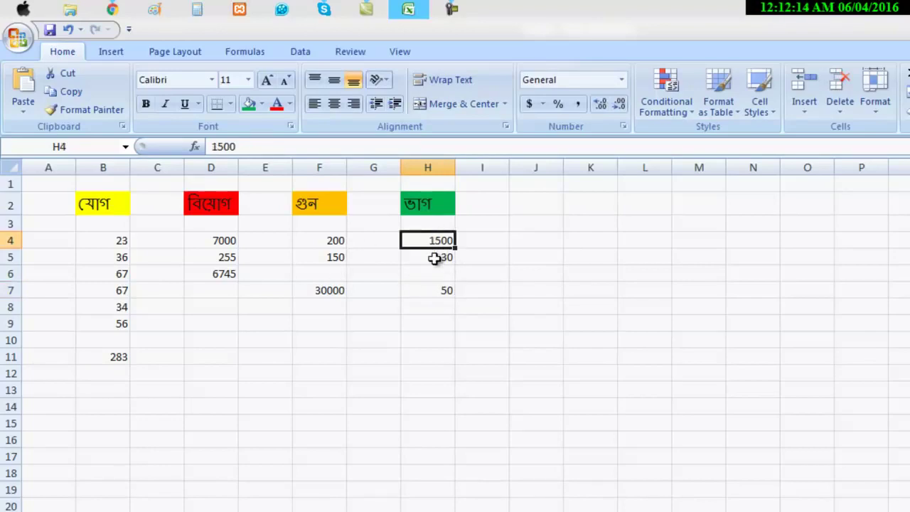
click(436, 295)
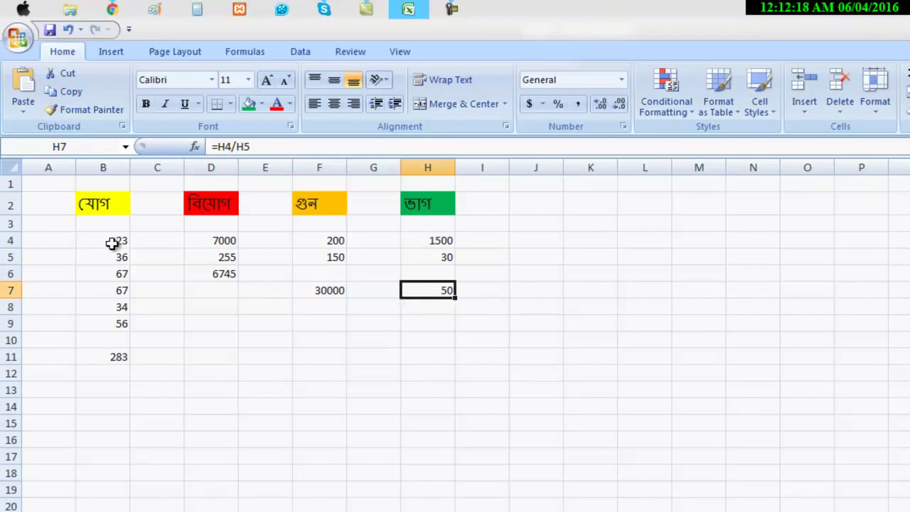
mouse_move(113, 239)
mouse_down()
mouse_move(419, 343)
mouse_move(417, 363)
mouse_up()
click(398, 409)
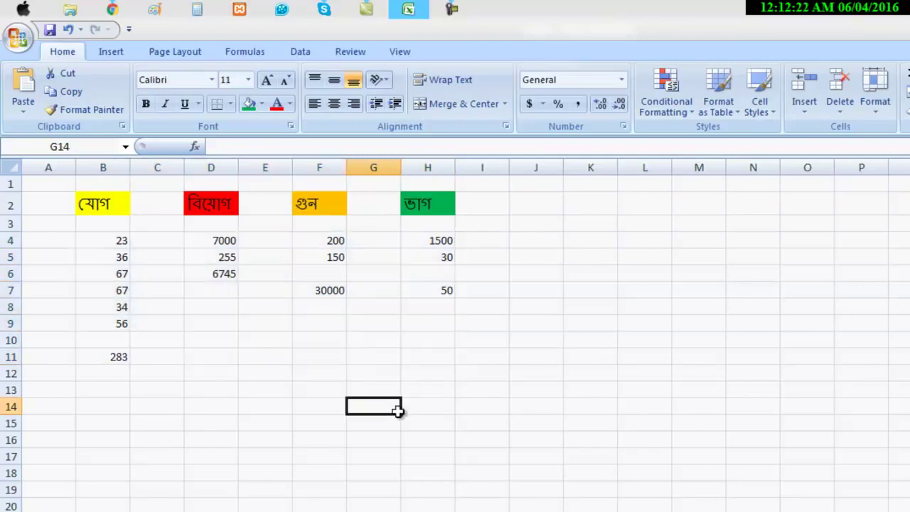